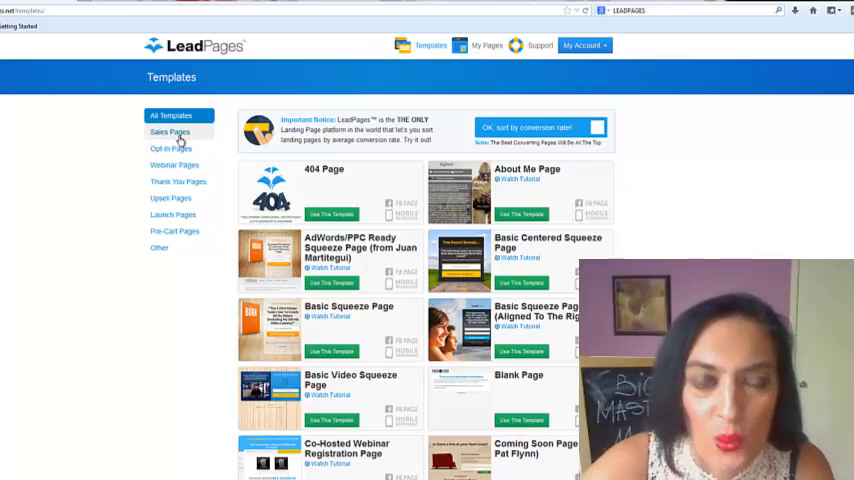
Show the My Pages list, view the Free Video Reveals page, and go back to the list.
left_click(484, 46)
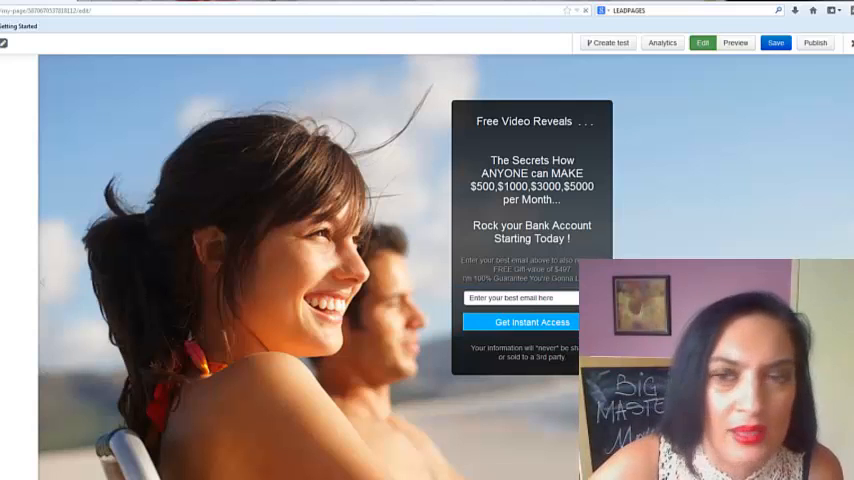
key("alt+Left")
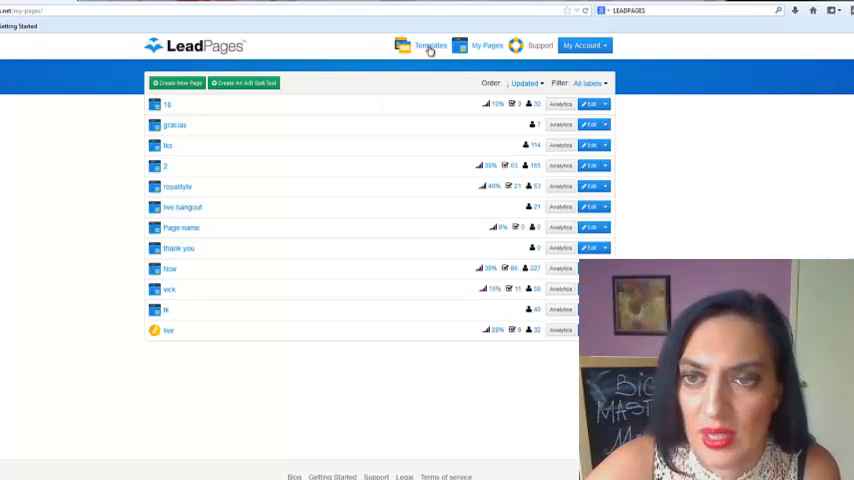
Filter to Sales Pages sorted by conversion rate and start a page from the AdWords/PPC Ready Squeeze Page.
left_click(430, 48)
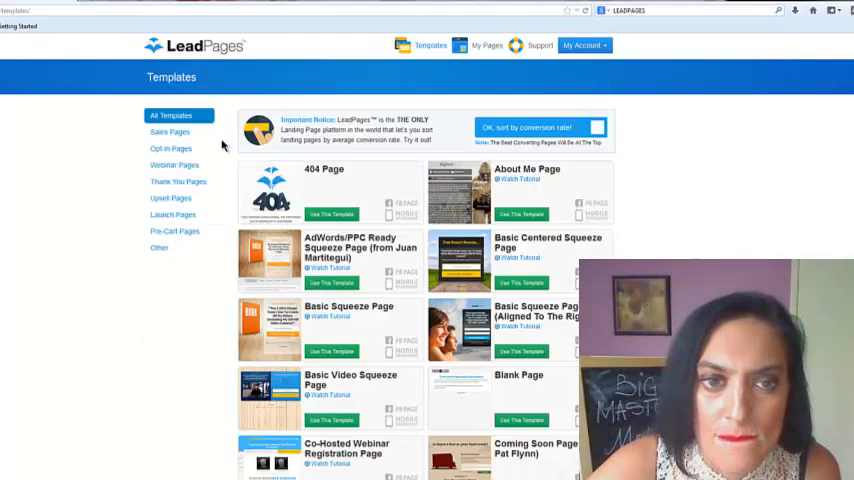
left_click(168, 134)
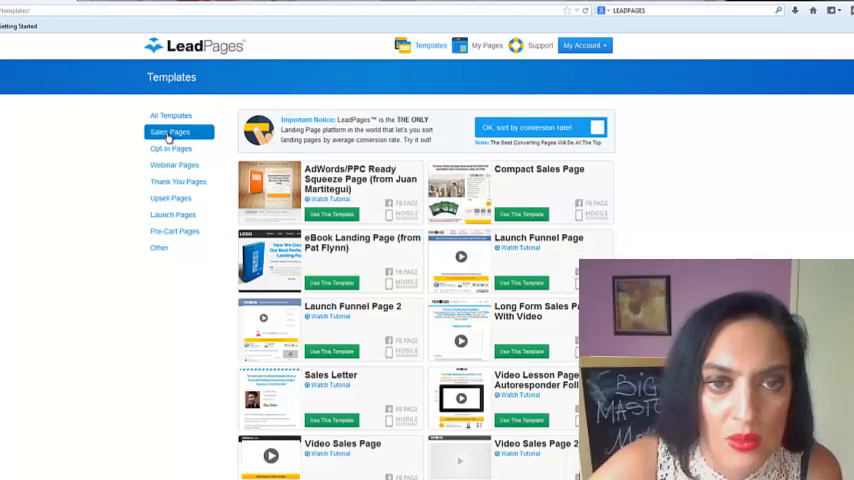
left_click(555, 128)
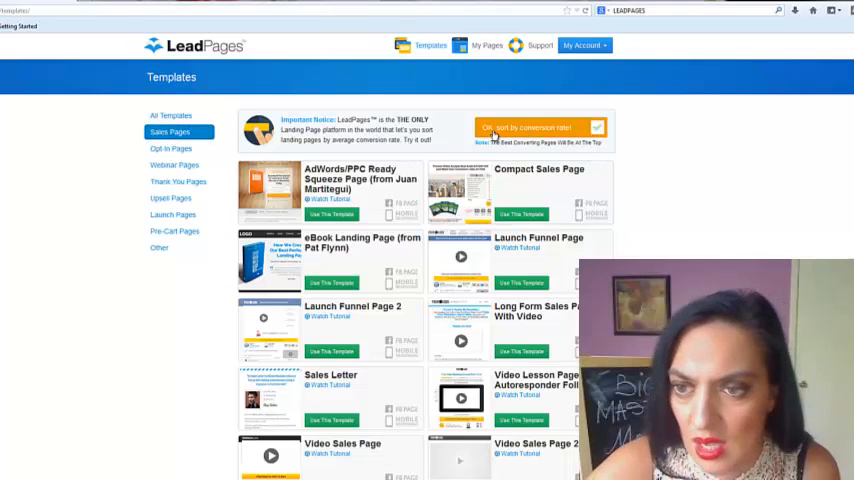
left_click(597, 128)
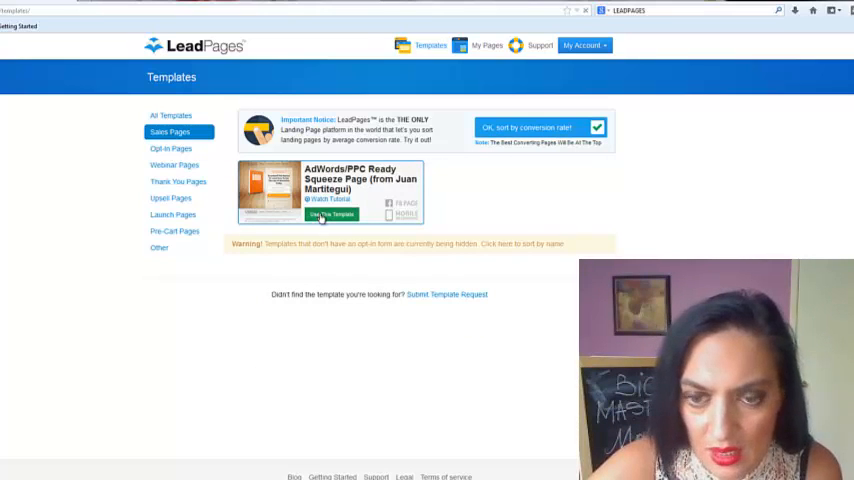
left_click(322, 217)
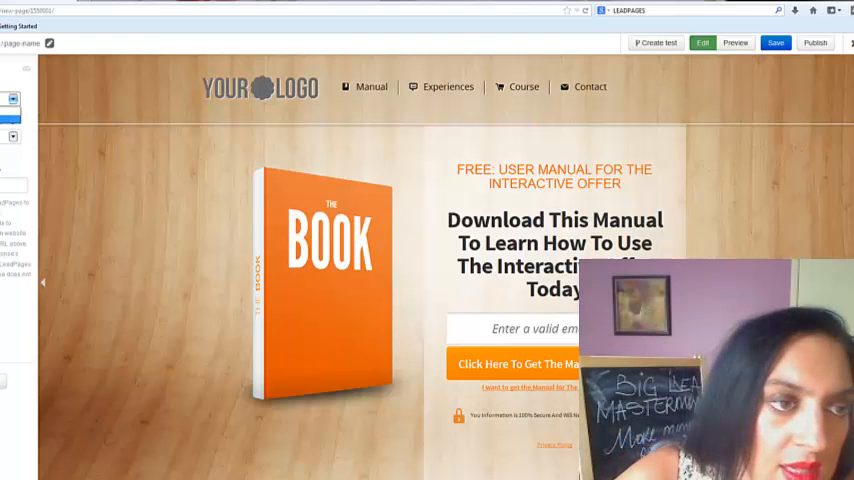
Pick a value from the sidebar settings dropdown and leave the editor for the template gallery.
key("Escape")
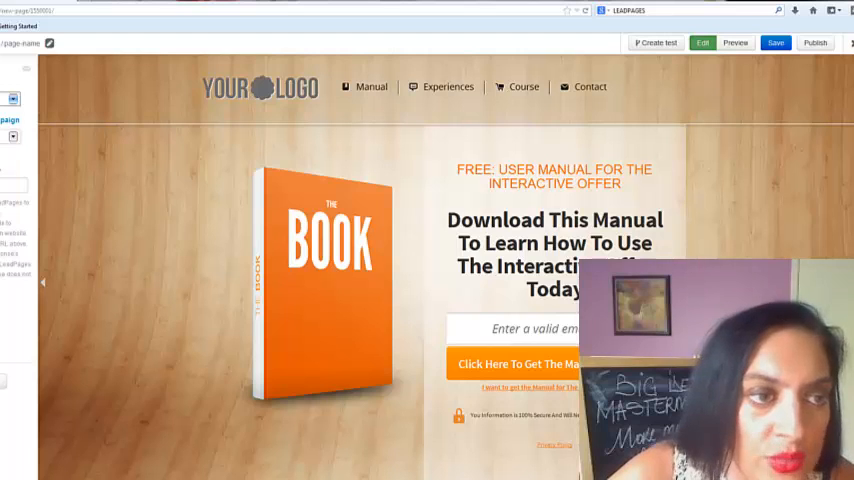
left_click(13, 137)
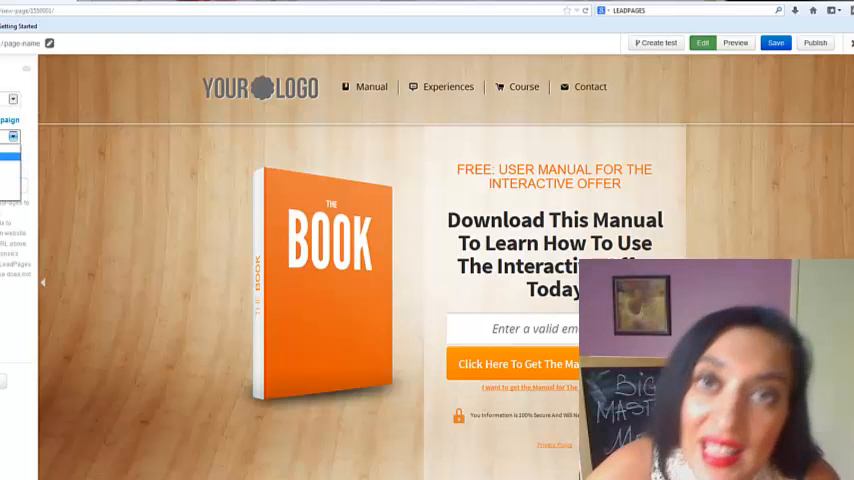
left_click(30, 160)
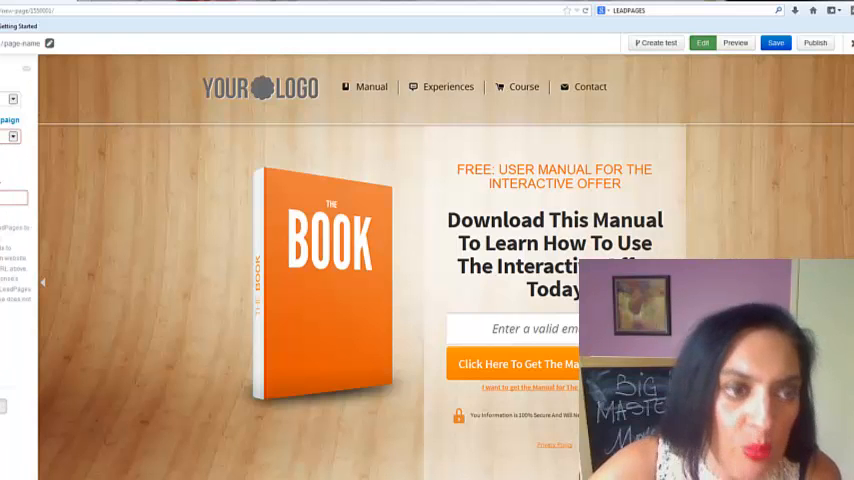
left_click(5, 405)
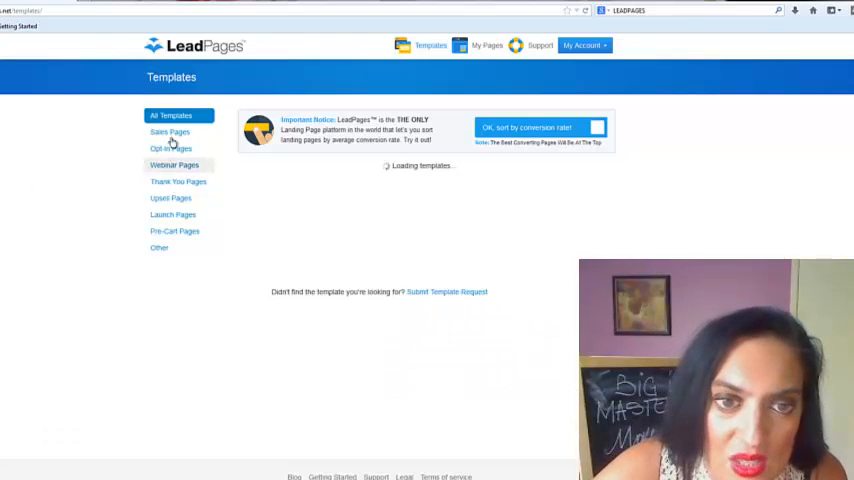
From My Pages, open the Free Video Reveals page for editing.
left_click(490, 50)
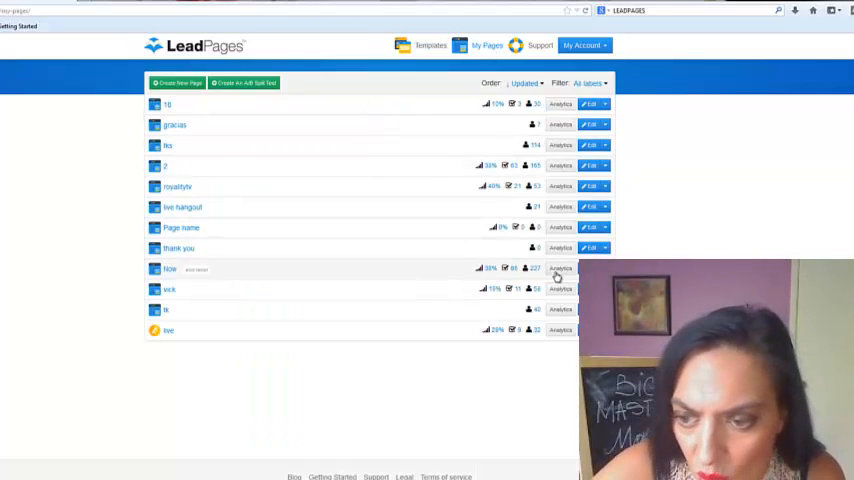
left_click(590, 268)
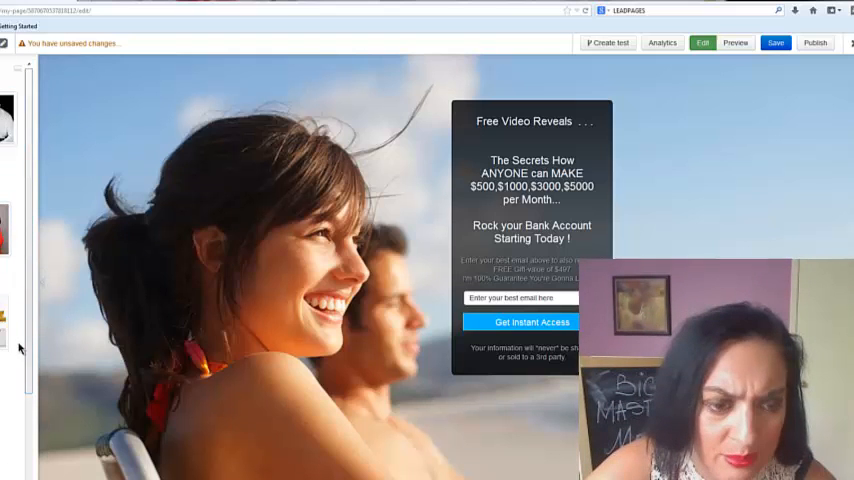
left_click_drag(28, 365, 27, 452)
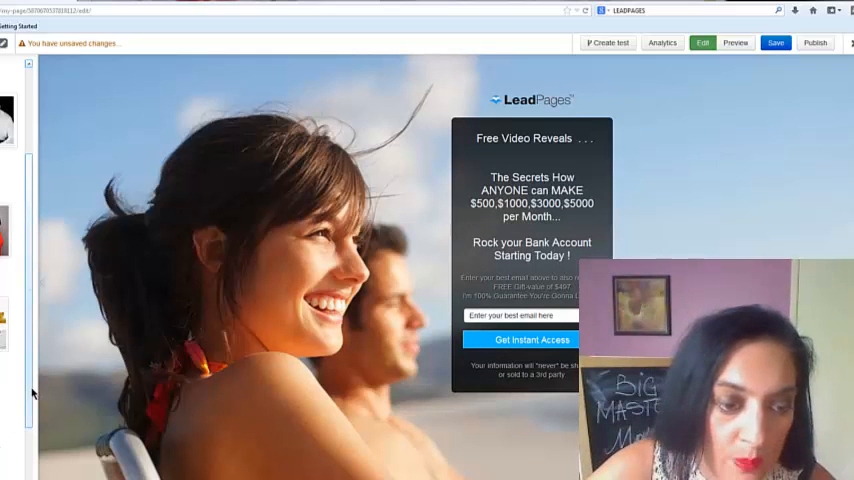
scroll(32, 393, "down", 3)
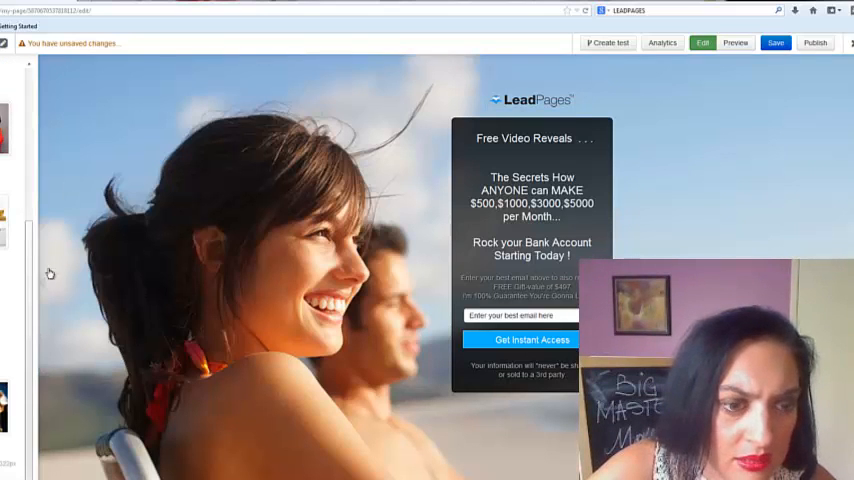
left_click_drag(30, 288, 28, 80)
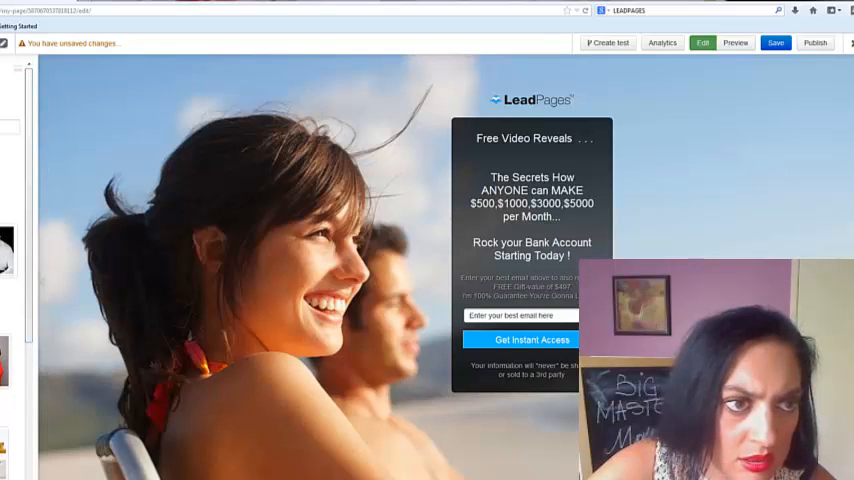
Remove the LeadPages logo above the opt-in form and select the small-print text below it.
left_click(20, 134)
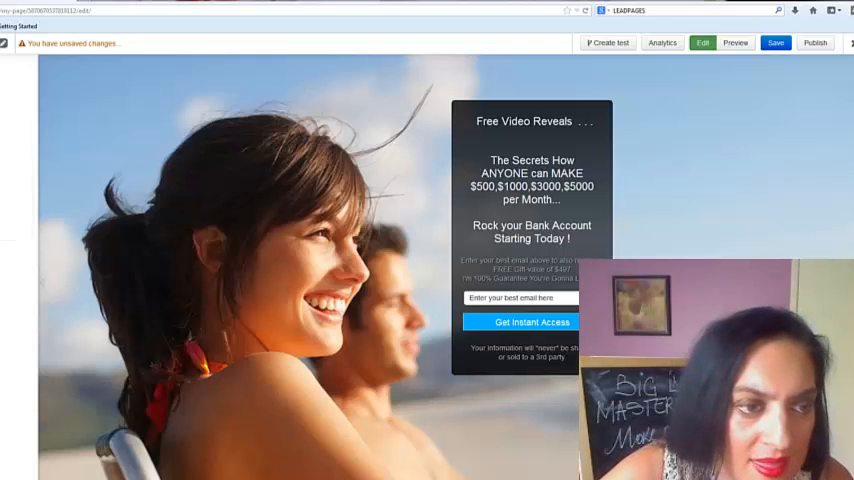
left_click(520, 268)
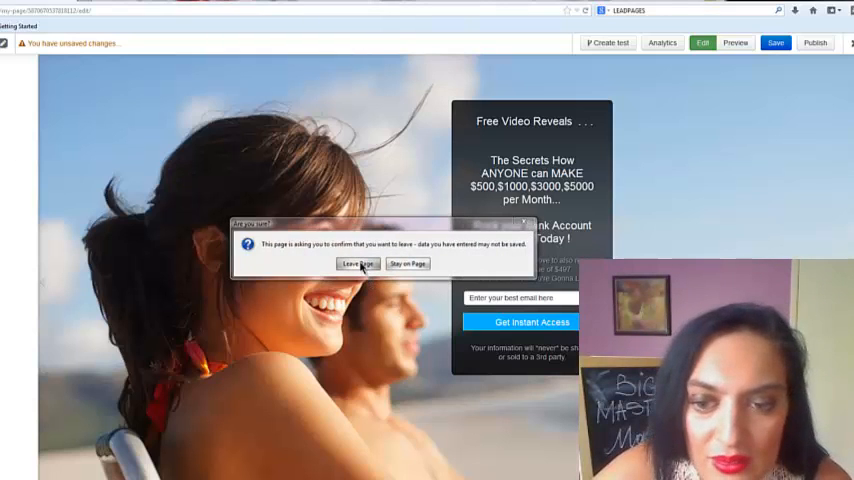
Leave without saving, then browse Sales Pages and switch to Webinar Pages templates.
key("Return")
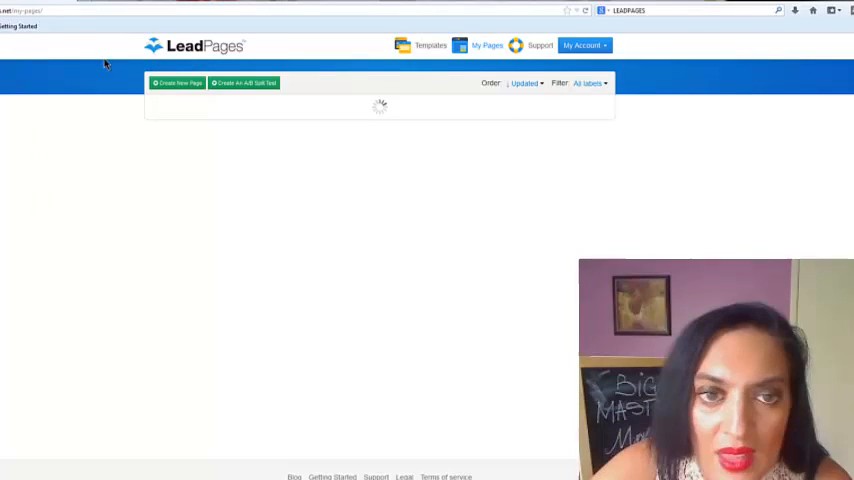
left_click(428, 50)
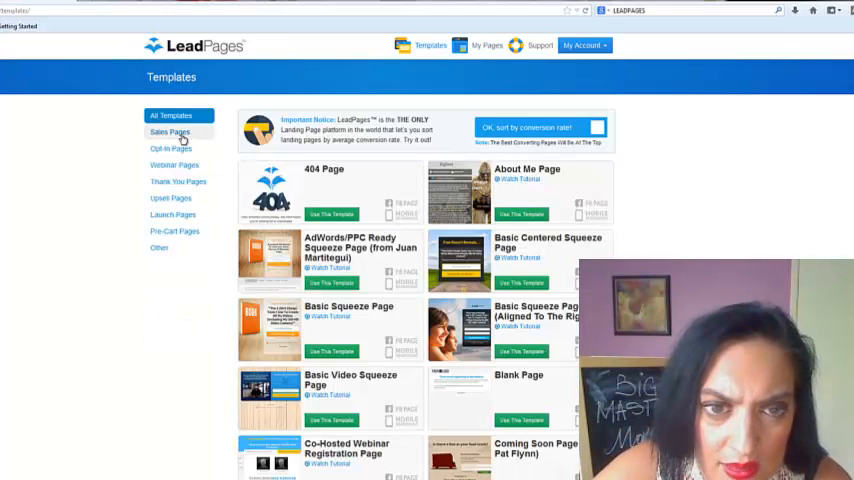
left_click(182, 136)
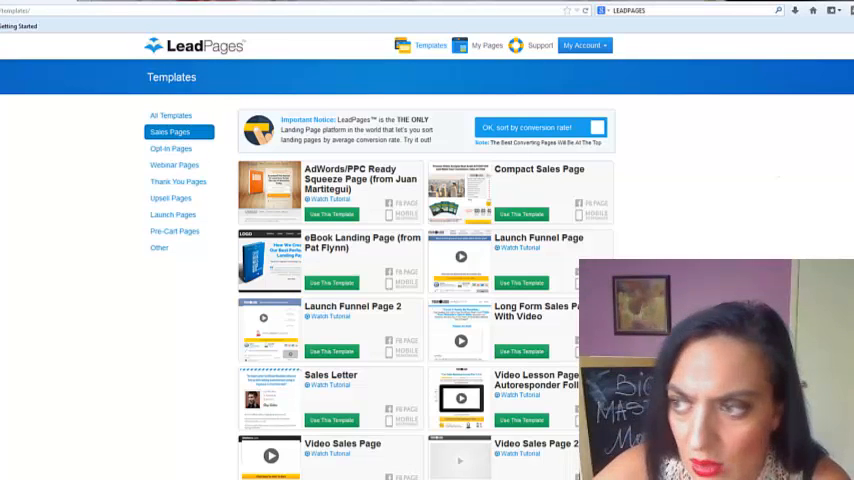
scroll(779, 175, "down", 1)
scroll(779, 175, "down", 1)
scroll(779, 175, "down", 2)
scroll(328, 172, "down", 1)
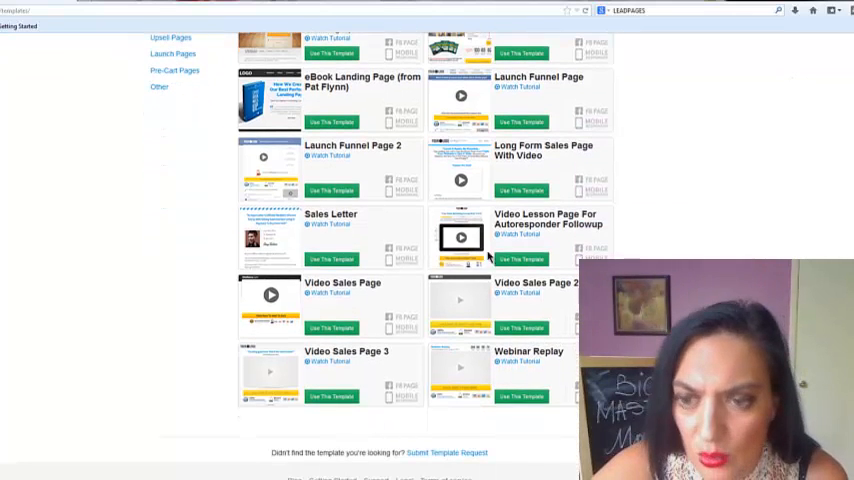
scroll(436, 233, "up", 3)
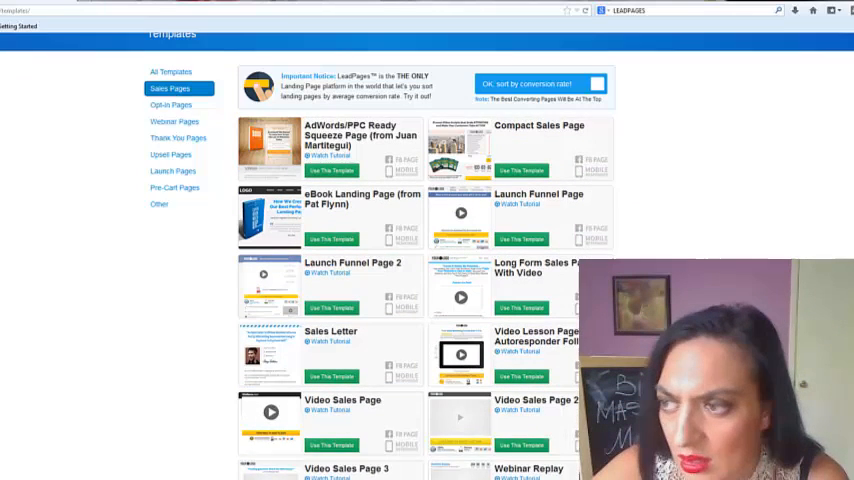
left_click(157, 141)
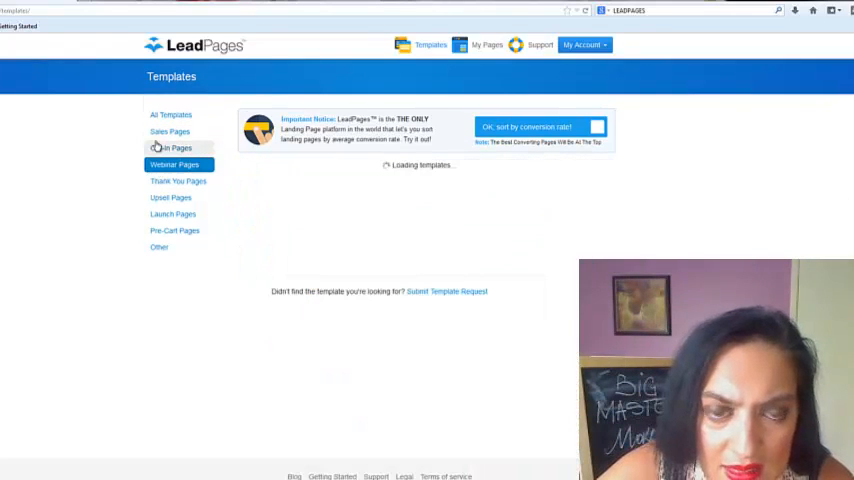
scroll(427, 280, "down", 1)
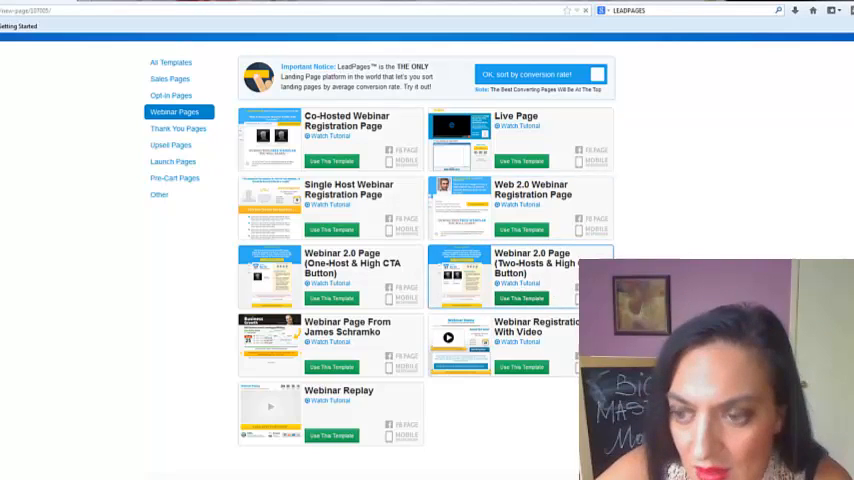
Start a page from the Webinar 2.0 Page (Two-Hosts) template.
left_click(521, 298)
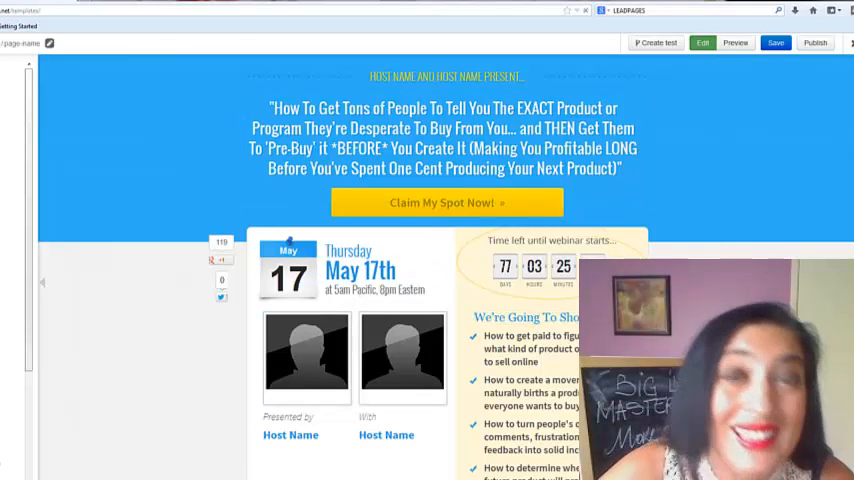
scroll(59, 181, "down", 1)
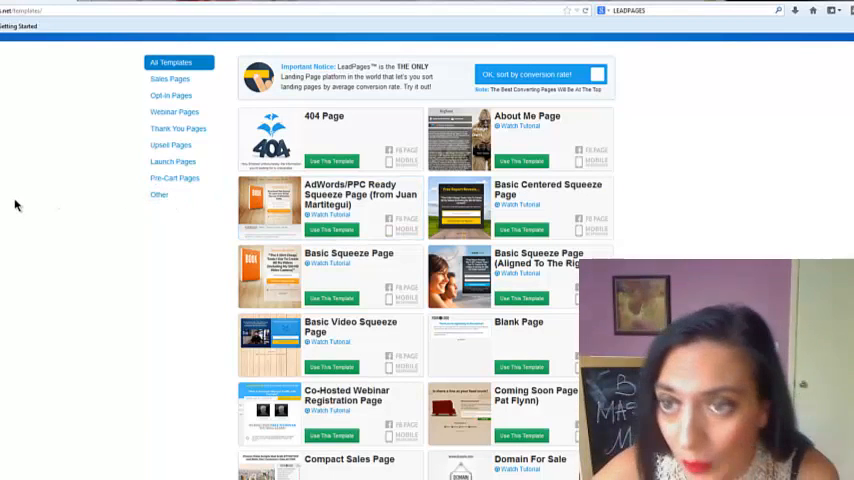
scroll(427, 300, "down", 2)
scroll(427, 300, "up", 3)
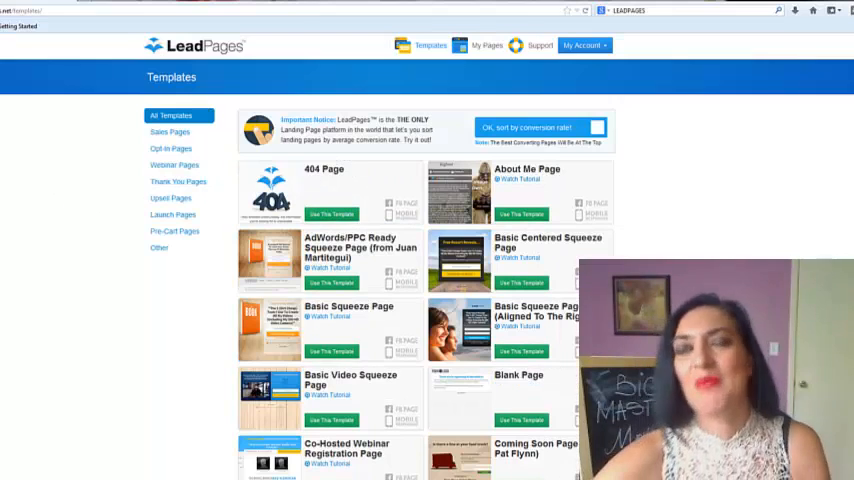